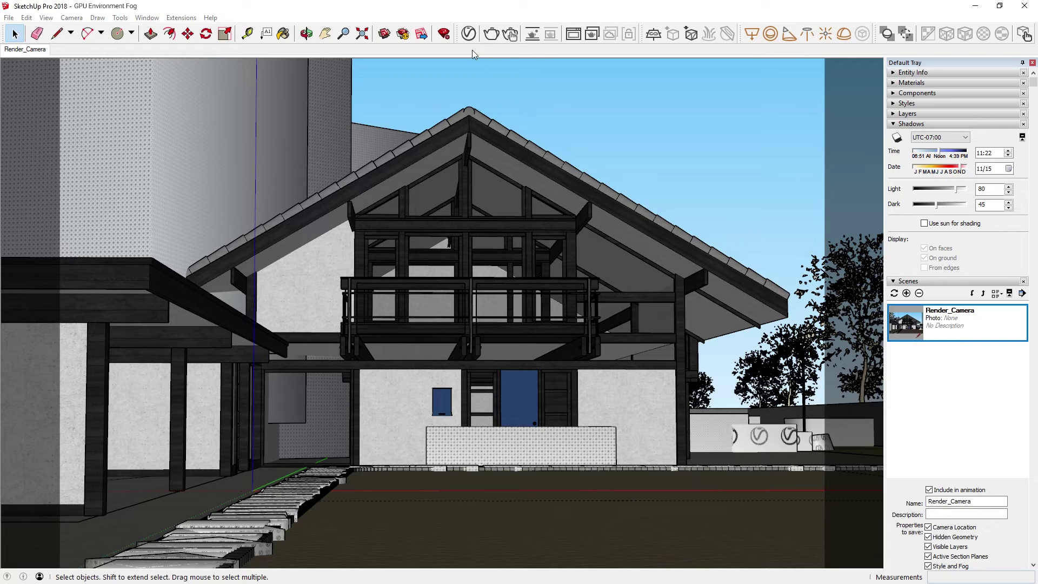
Start an interactive V-Ray render and switch the Volumetric Environment type to Environment Fog
click(468, 34)
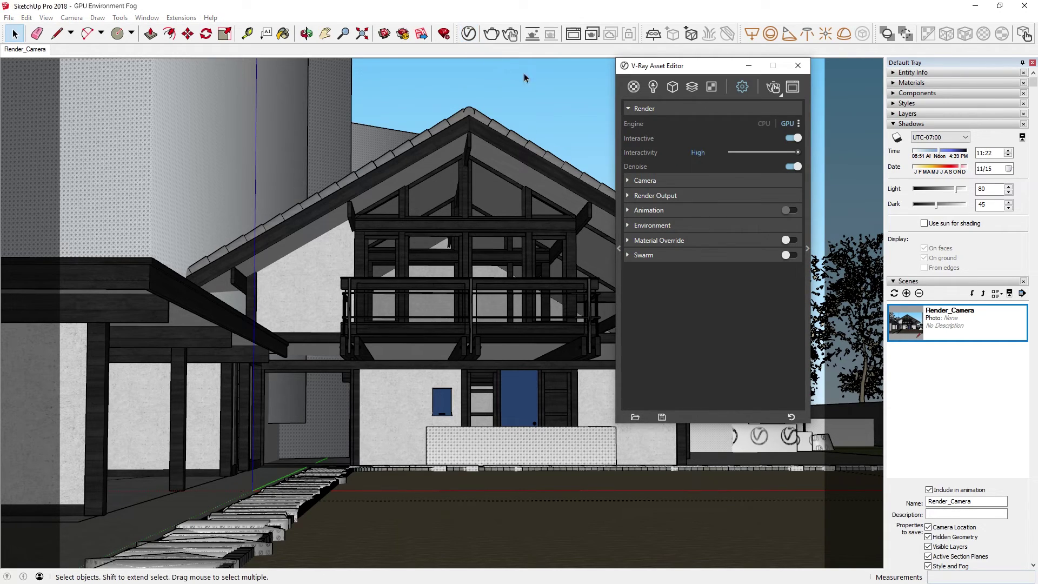
click(772, 87)
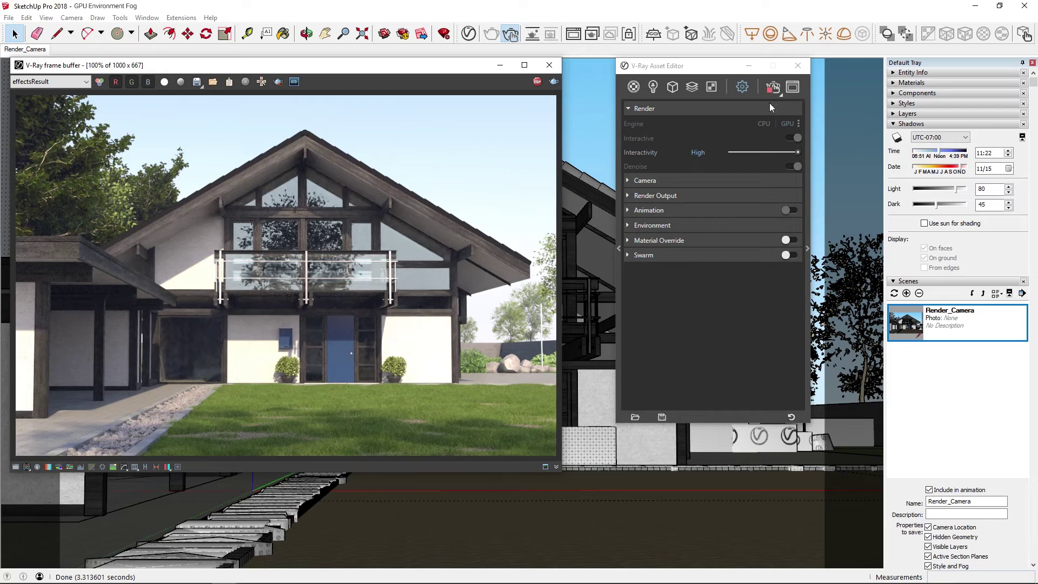
click(806, 198)
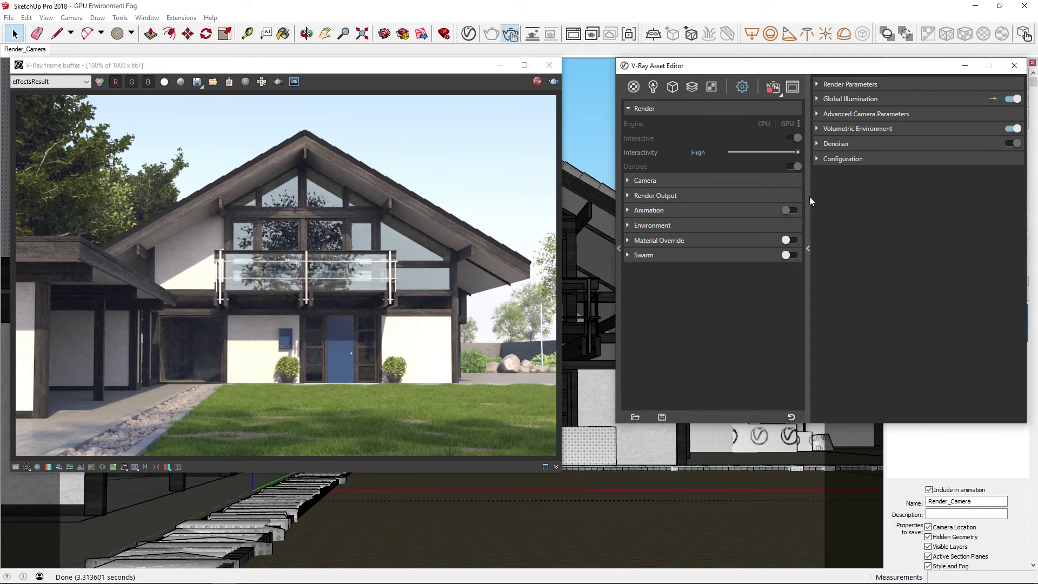
click(887, 128)
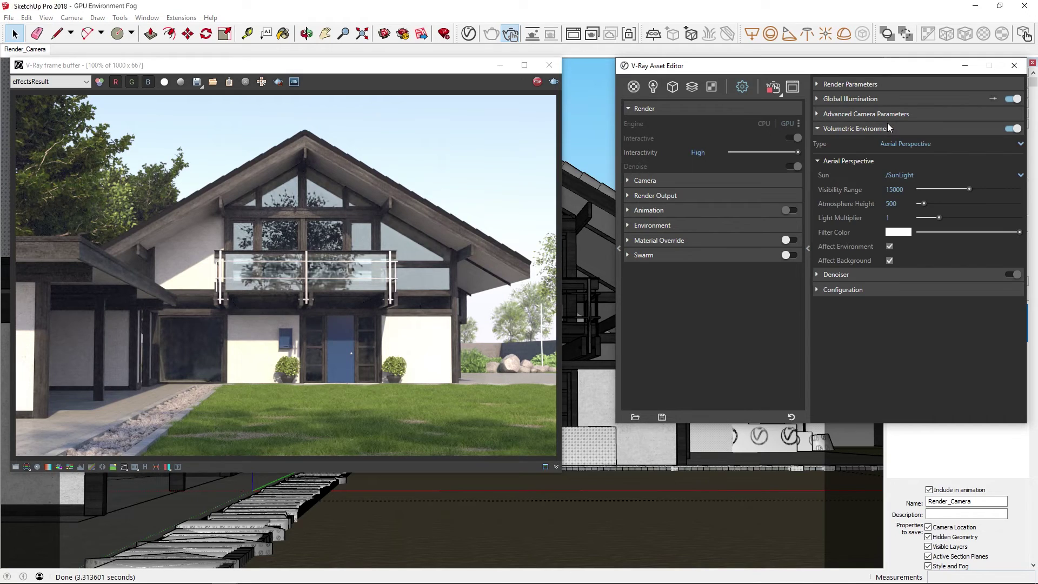
click(887, 143)
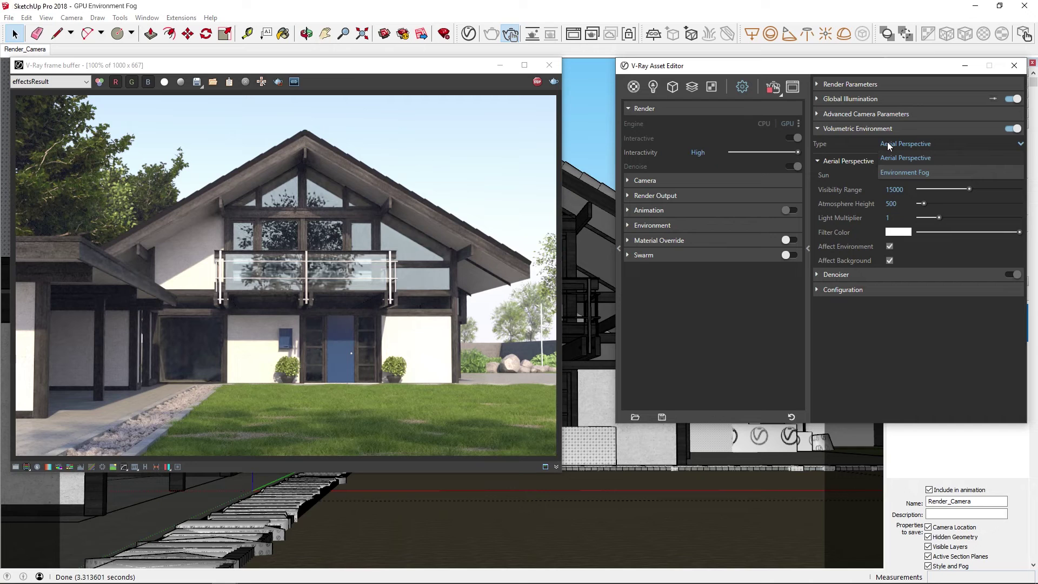
click(889, 172)
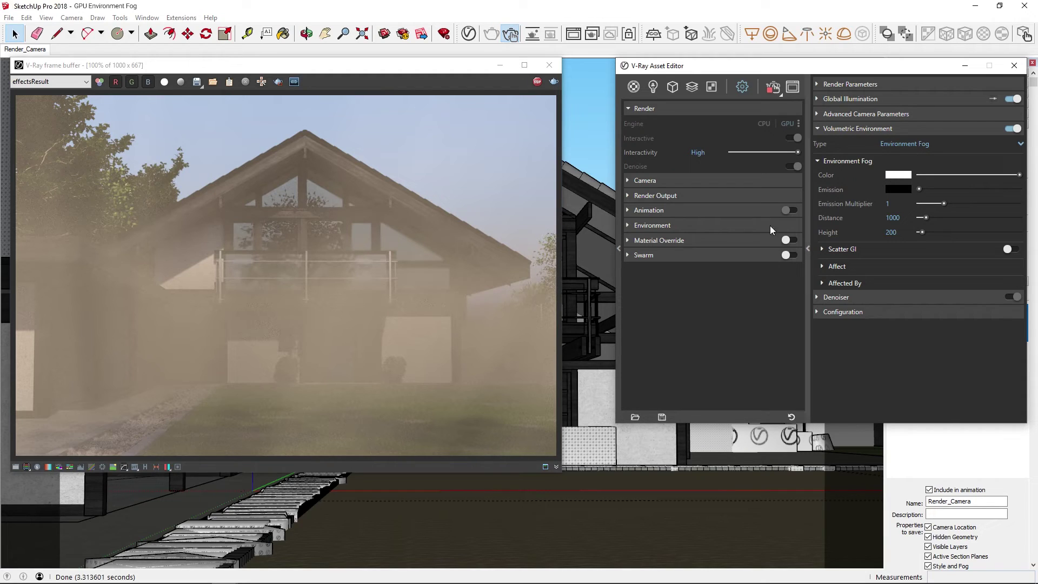
Limit rendering to a region over the right two thirds of the image and try a fog distance of 3000
click(282, 85)
click(283, 85)
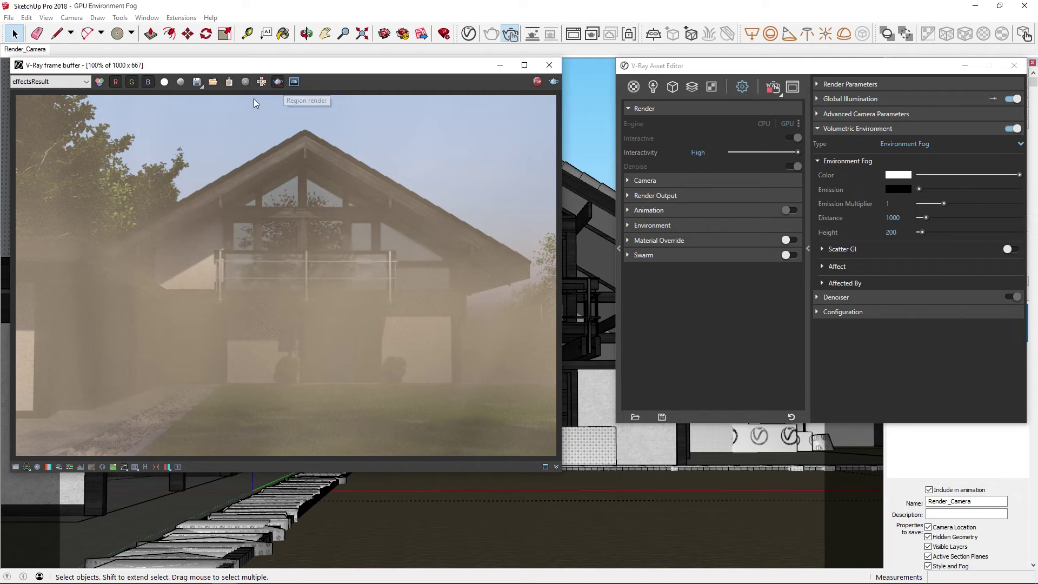
drag(213, 96, 558, 489)
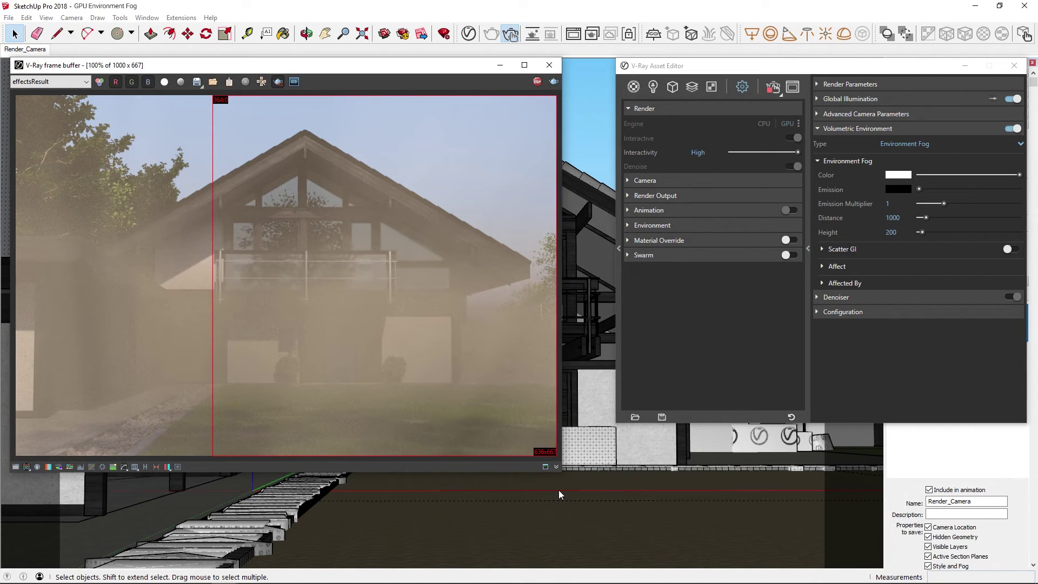
double_click(883, 219)
text(3000)
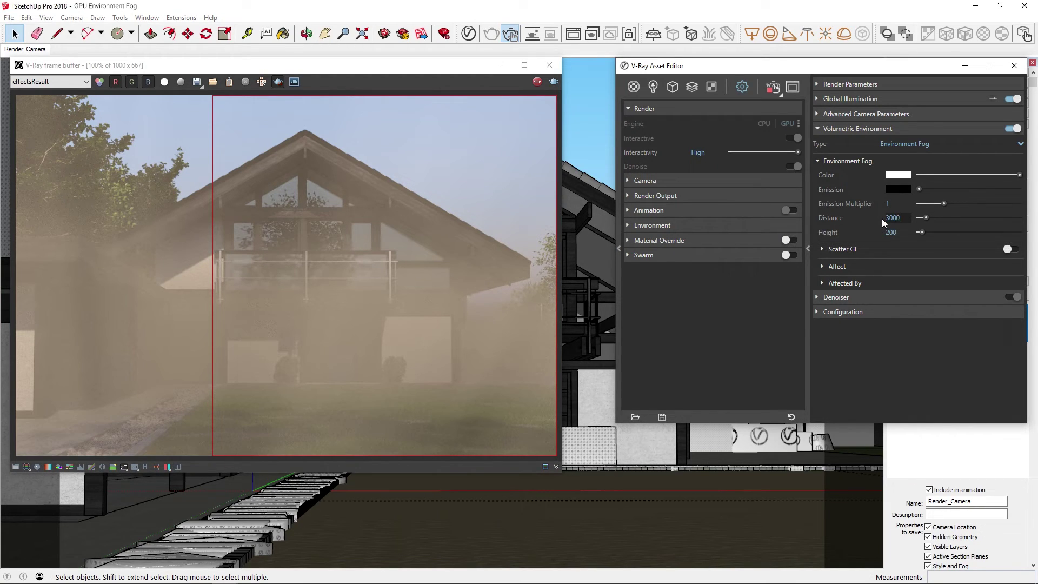
key(Return)
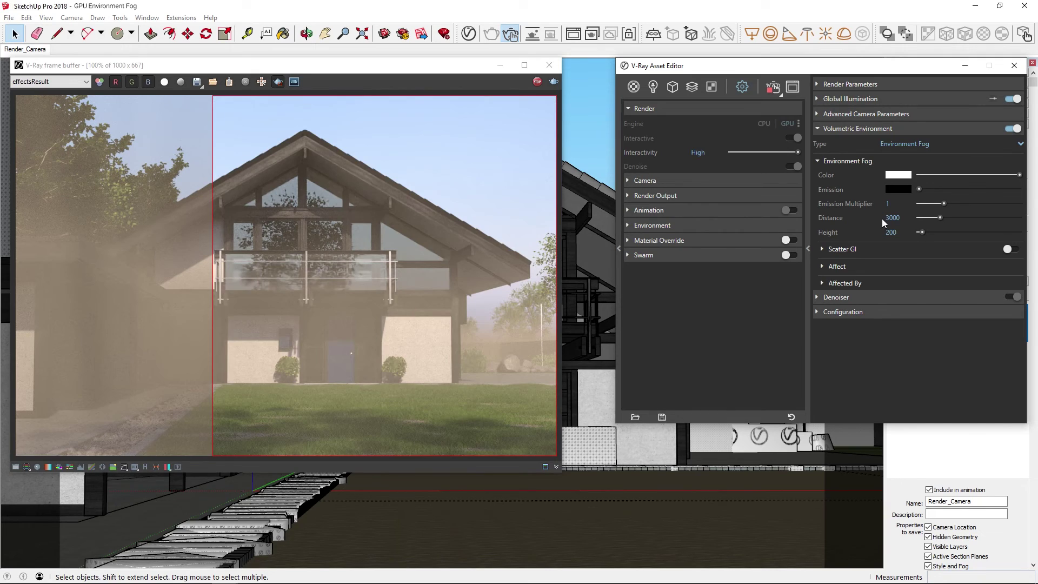
Set the Environment Fog distance to 7000
double_click(887, 221)
text(7000)
key(Return)
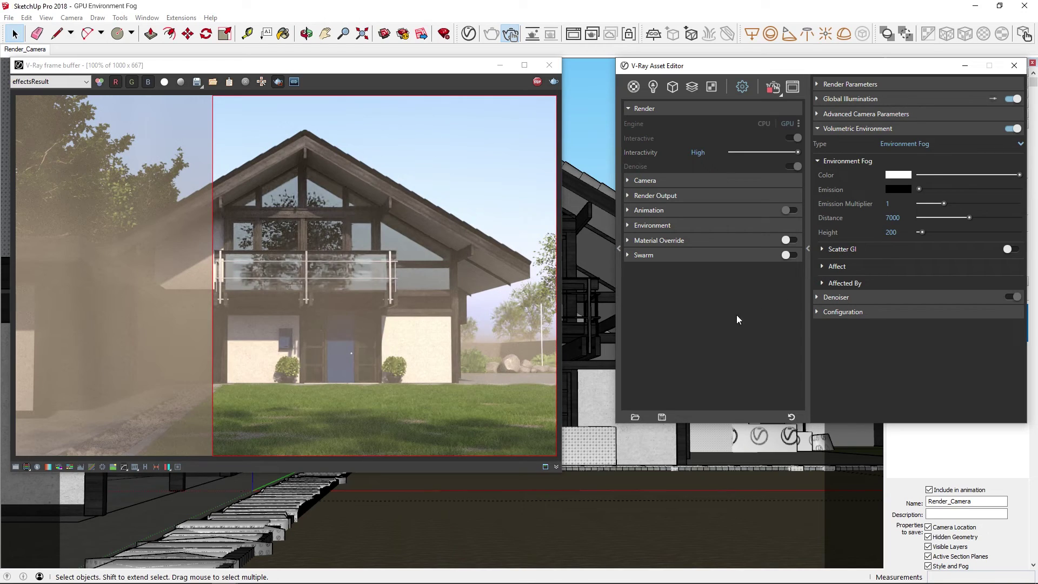
Narrow the render region to the right third of the image and set the fog height to 3000
drag(370, 455, 628, 53)
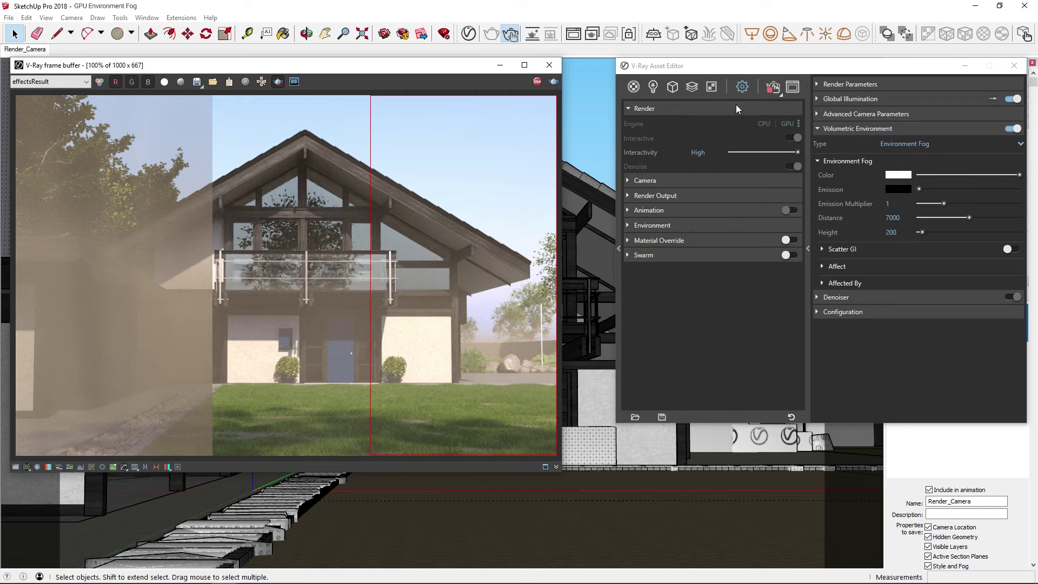
drag(902, 232, 879, 234)
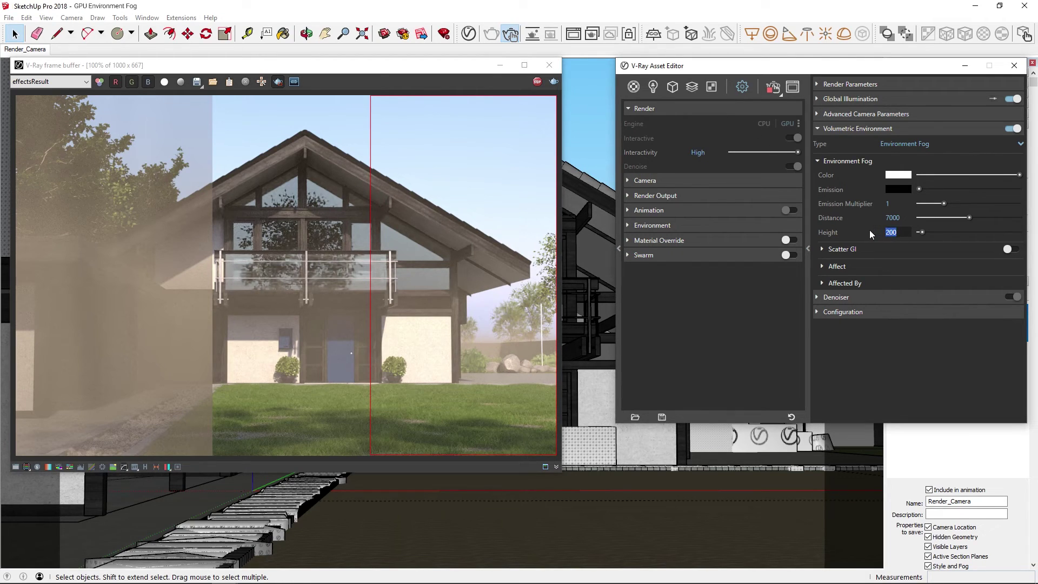
text(3000)
key(Return)
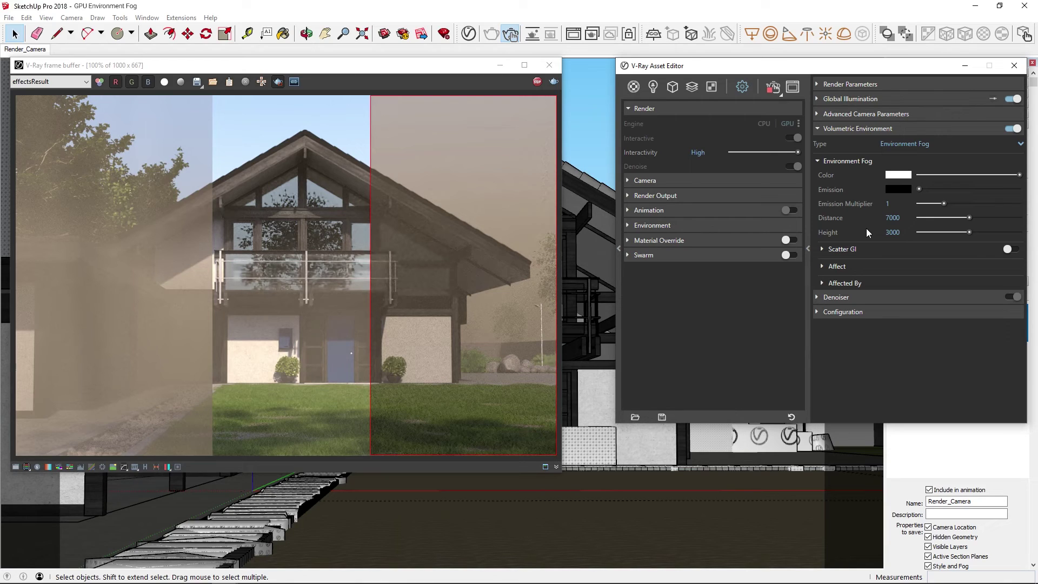
Render the full frame, redraw the region over the left two thirds of the image, and enable Scatter GI for the fog
click(278, 82)
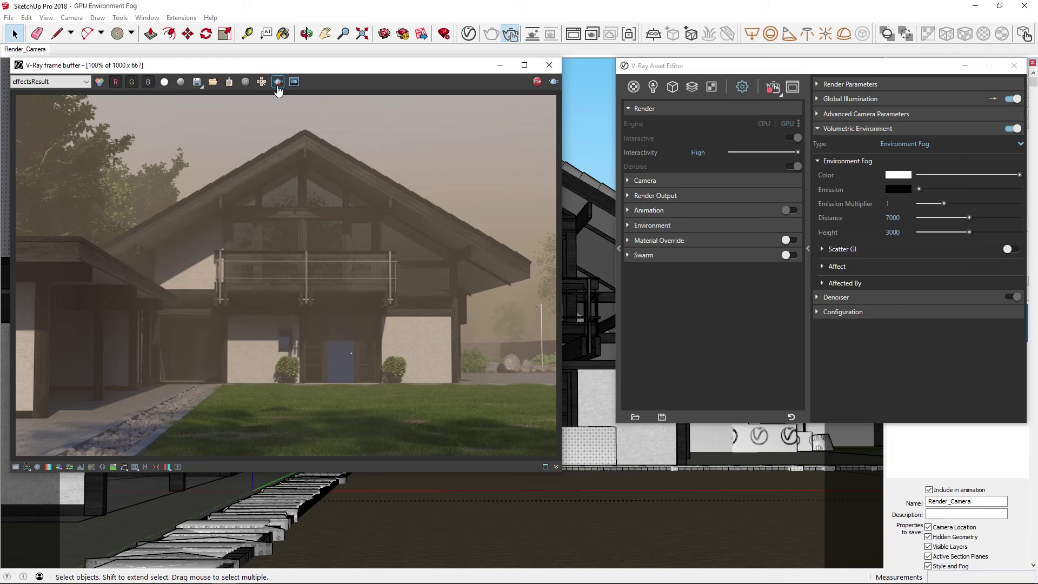
click(278, 82)
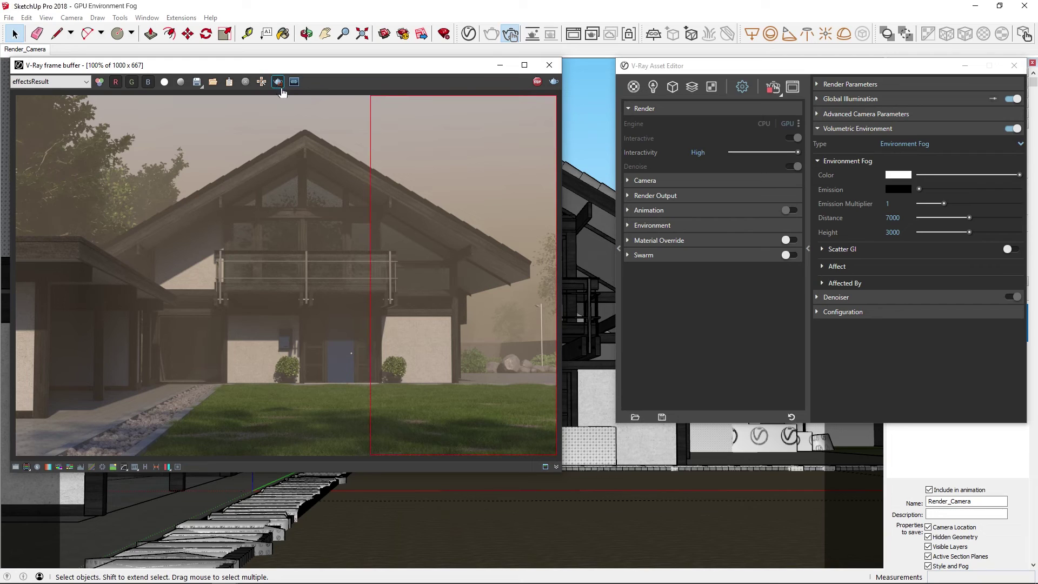
drag(369, 95, 3, 479)
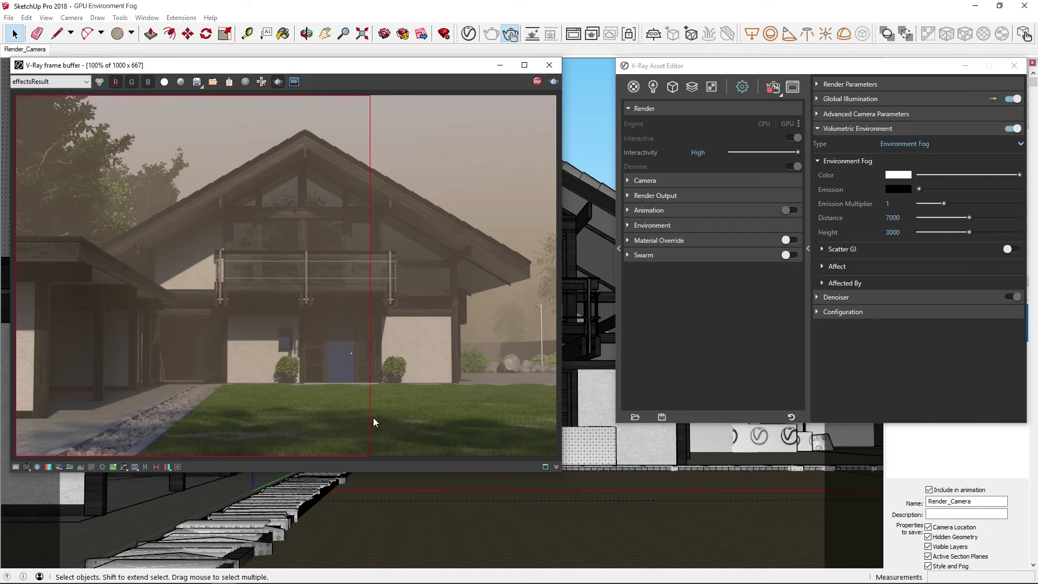
click(1009, 249)
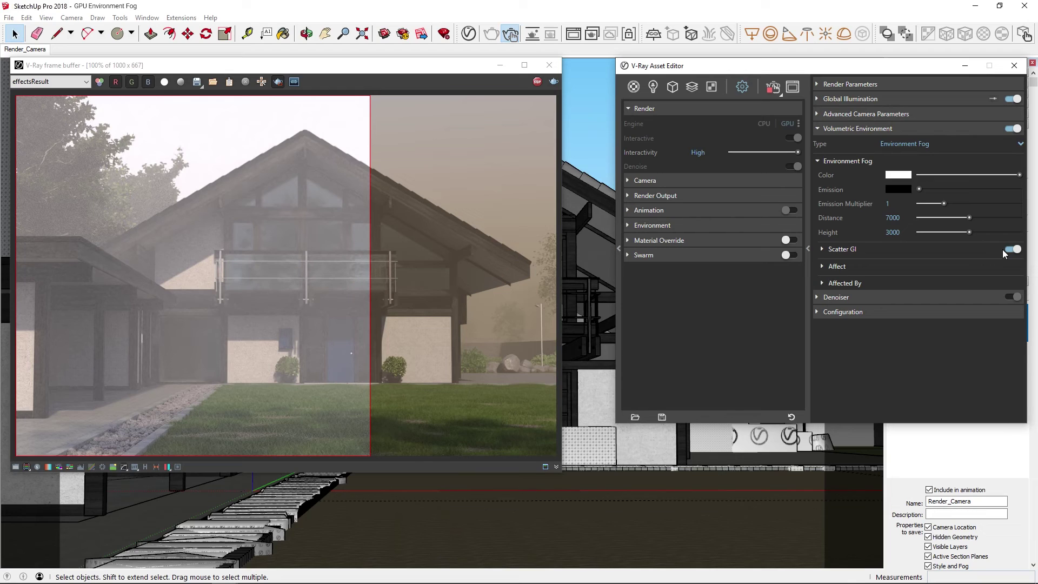
Narrow the render region to the left third of the image and set the fog's Scatter Bounces to 100
drag(207, 454, 16, 96)
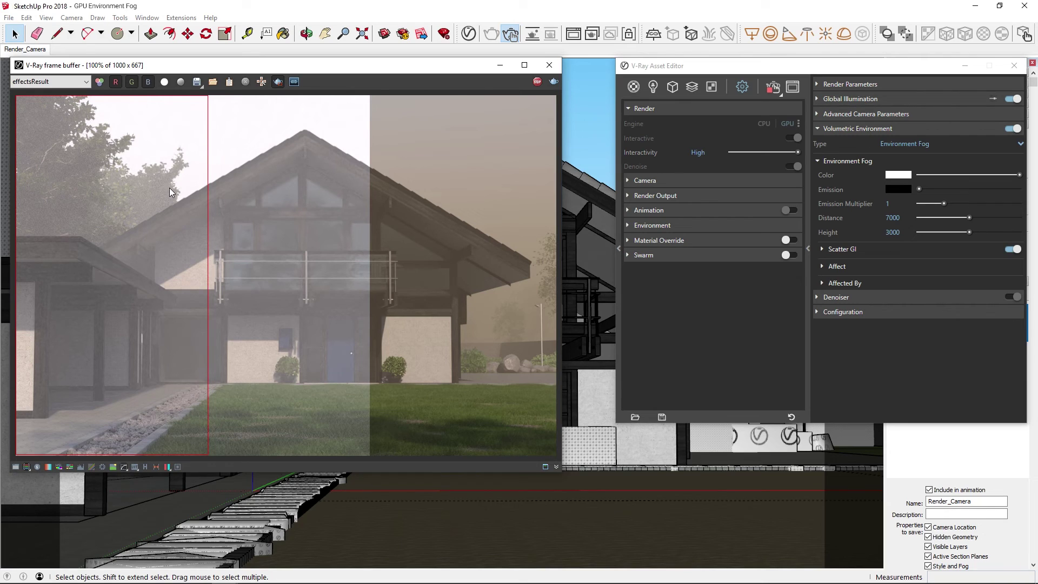
click(852, 248)
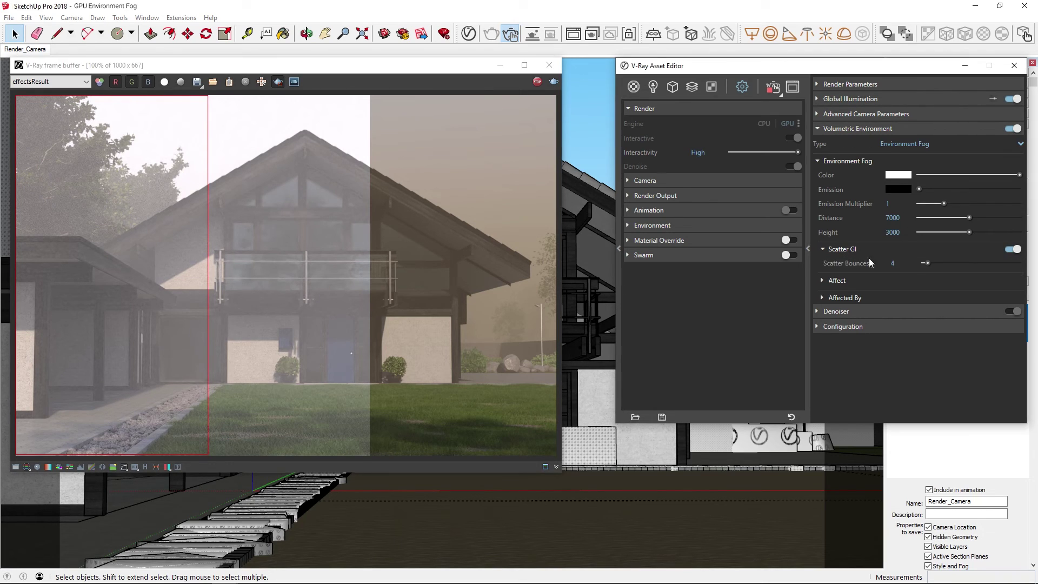
text(00)
key(Return)
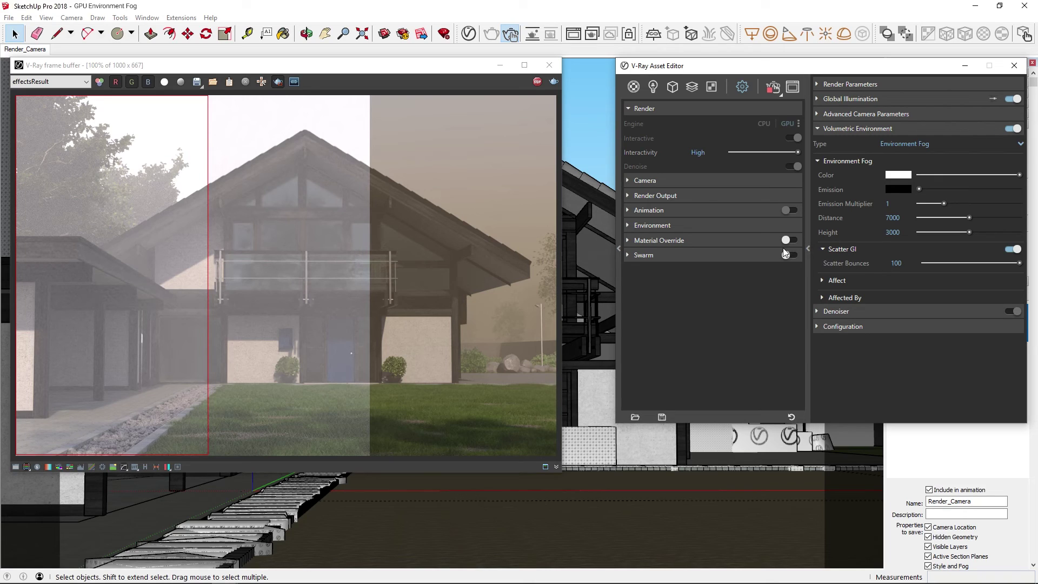
Try a pale yellow fog color in a render region over the right half of the image and restore white
click(537, 82)
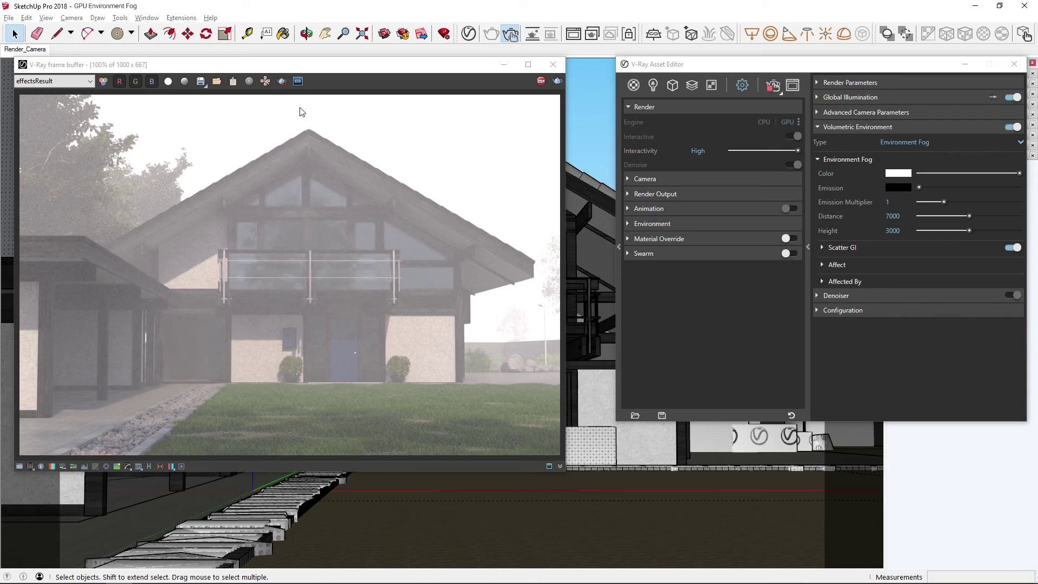
click(282, 81)
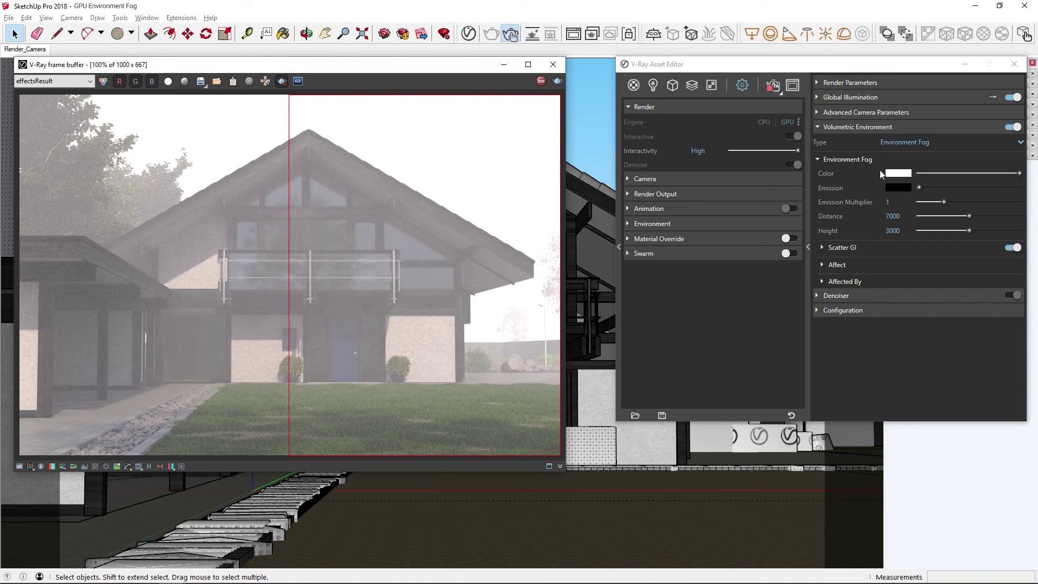
click(897, 173)
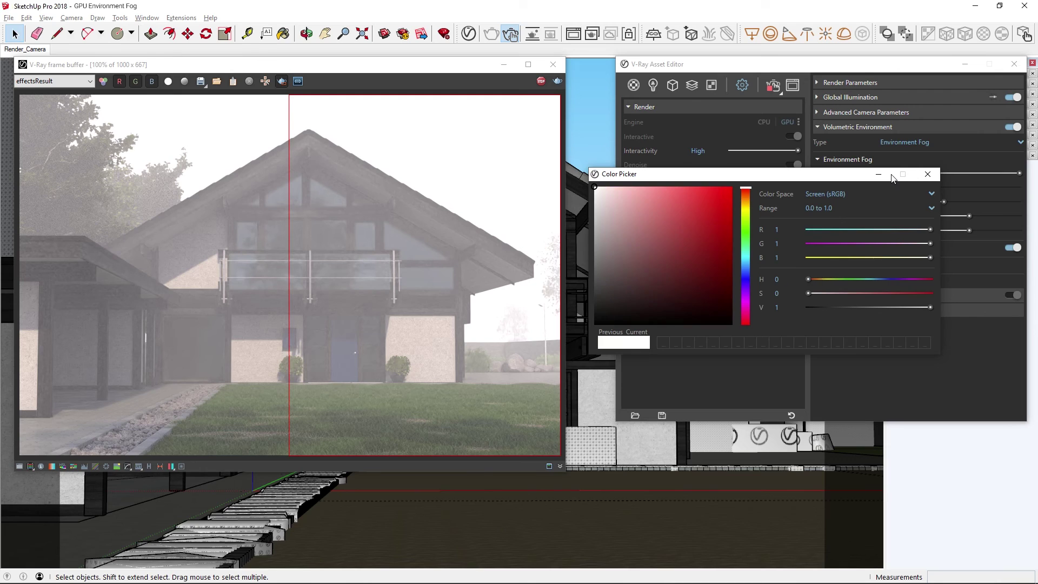
click(746, 205)
drag(627, 200, 604, 199)
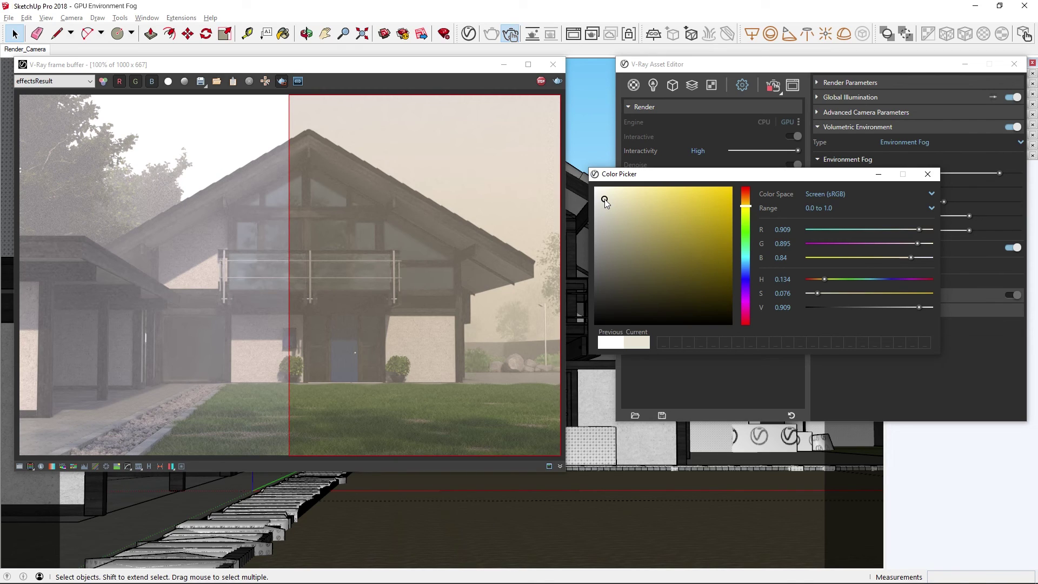
drag(605, 201, 595, 187)
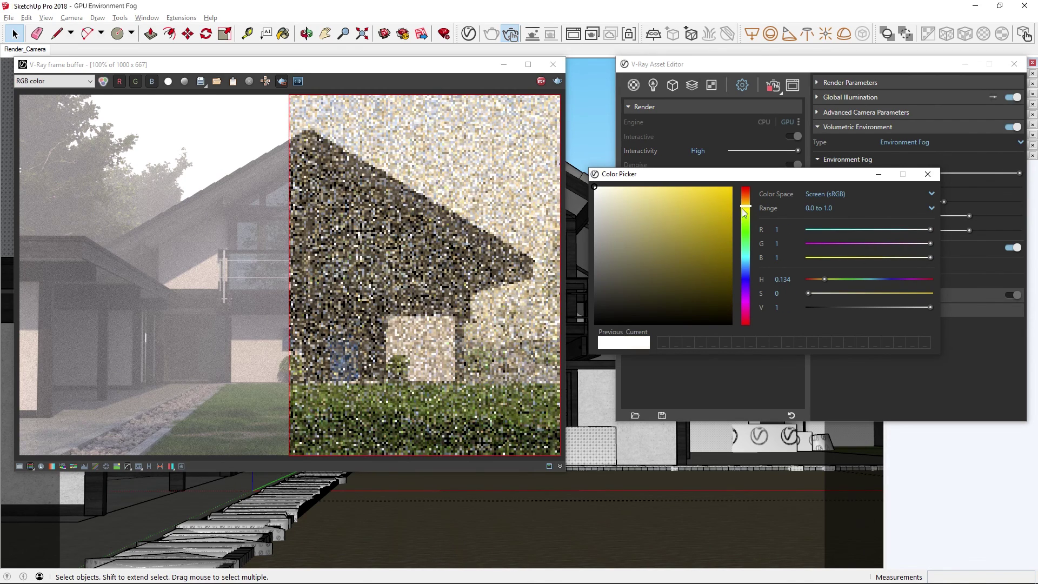
click(927, 173)
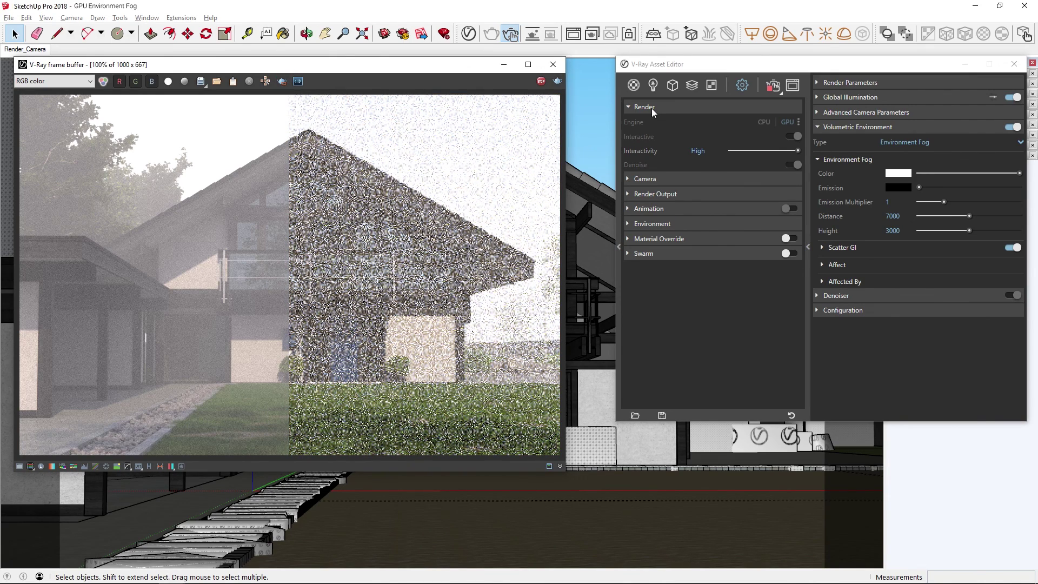
Turn on the Garden_Light and V-Ray IES Light and turn off the SunLight
click(652, 86)
click(634, 133)
click(634, 147)
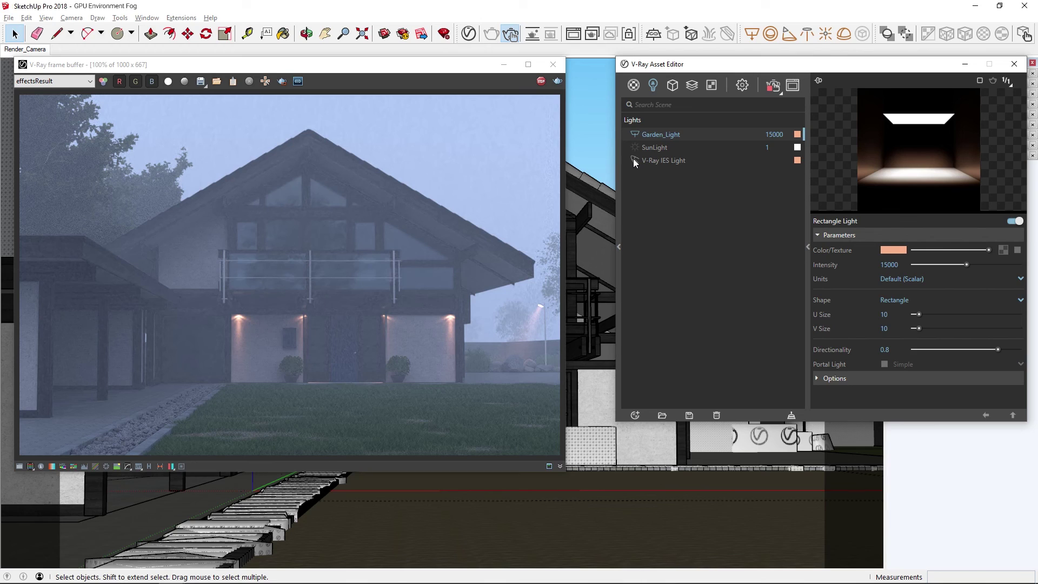
Inspect the light cones in the Atmosphere render element up close and return the frame buffer to RGB color
click(65, 82)
click(43, 104)
scroll(427, 352, up, 1)
middle_drag(438, 354, 245, 312)
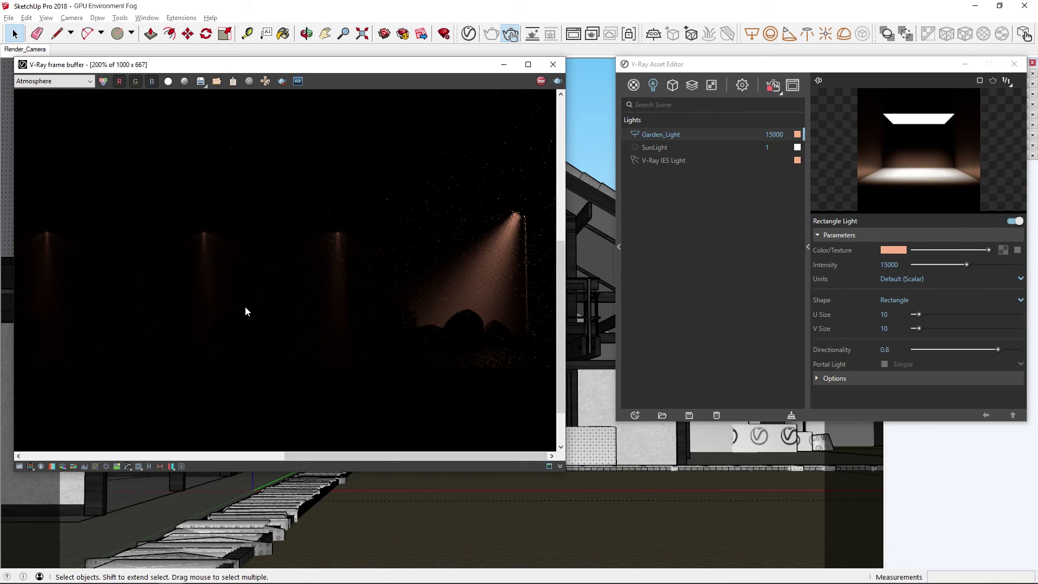
scroll(245, 312, down, 1)
click(84, 81)
click(73, 93)
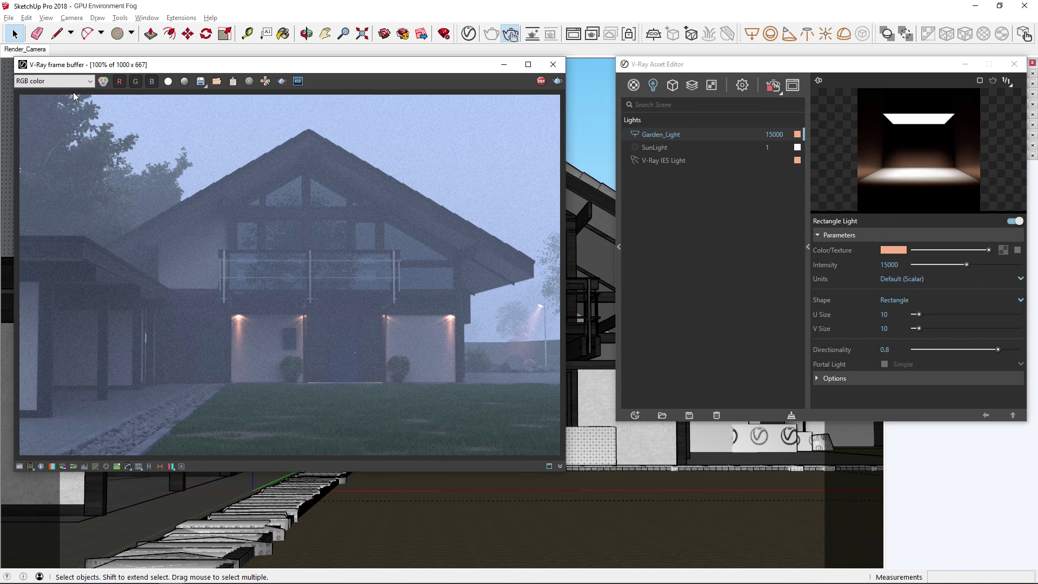
Stop the interactive render, disable Interactive mode, and start a final production render with the GPU engine
click(540, 82)
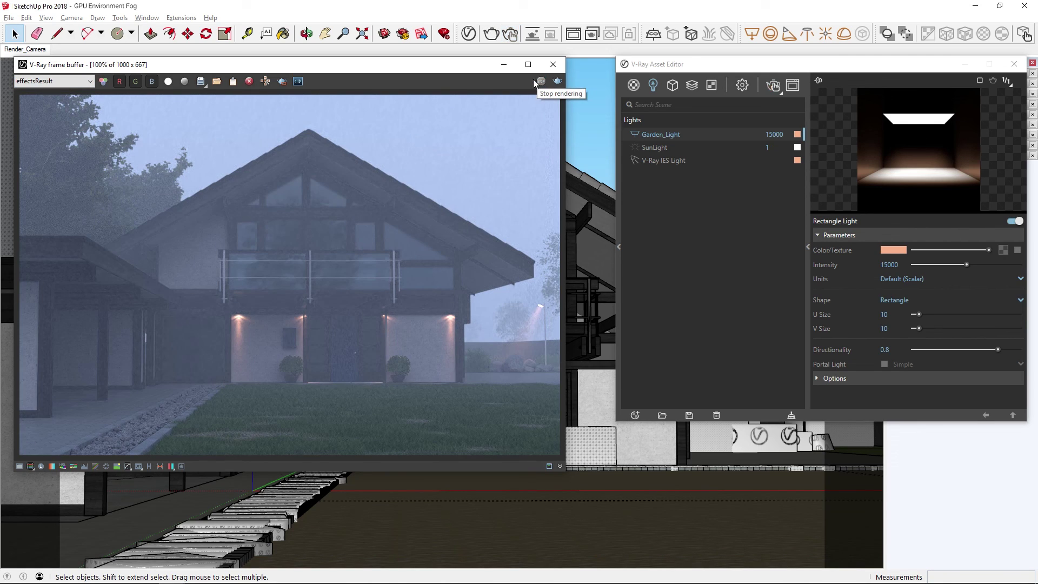
click(737, 81)
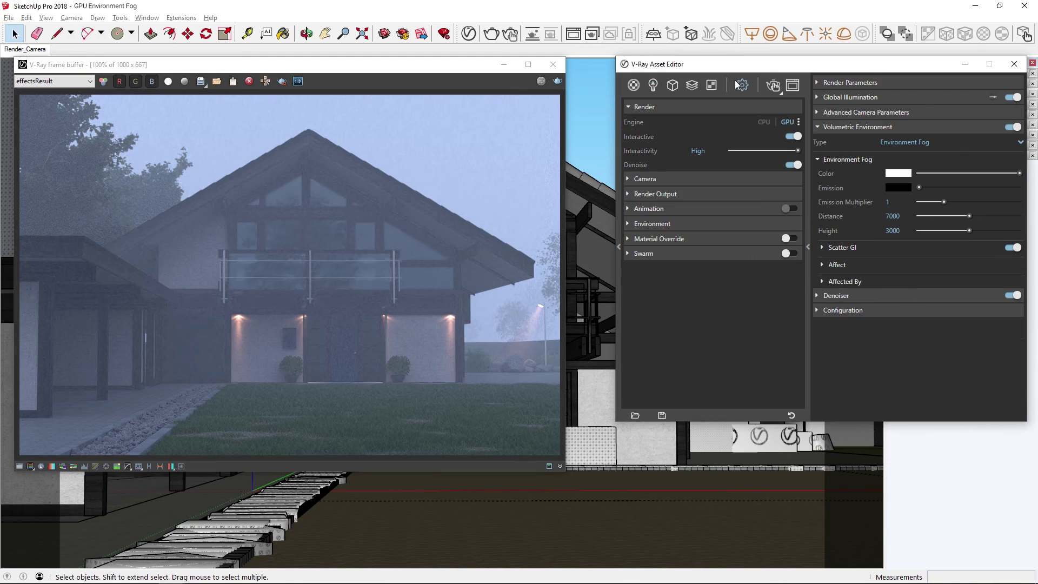
click(793, 137)
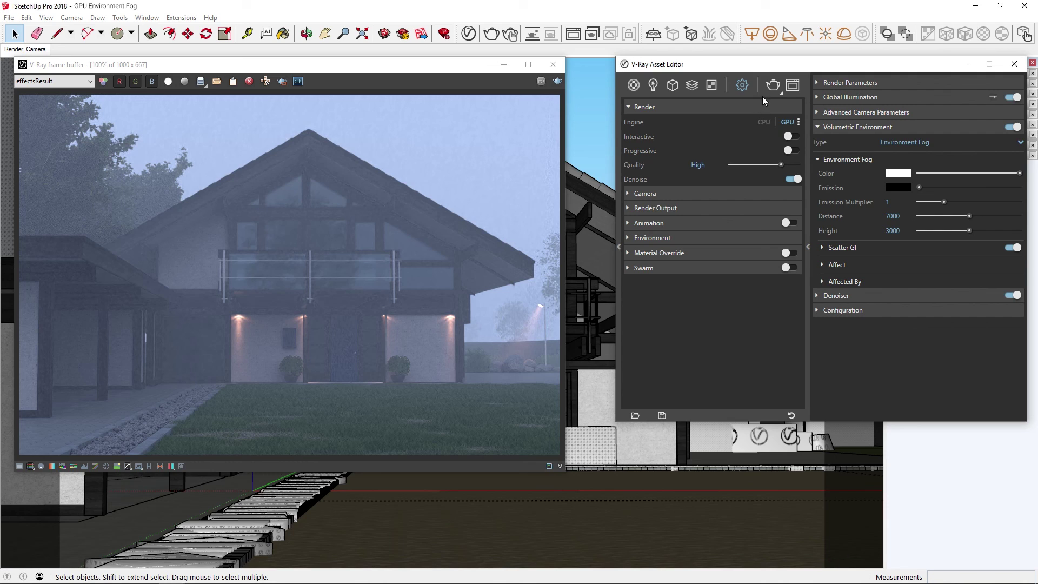
click(772, 87)
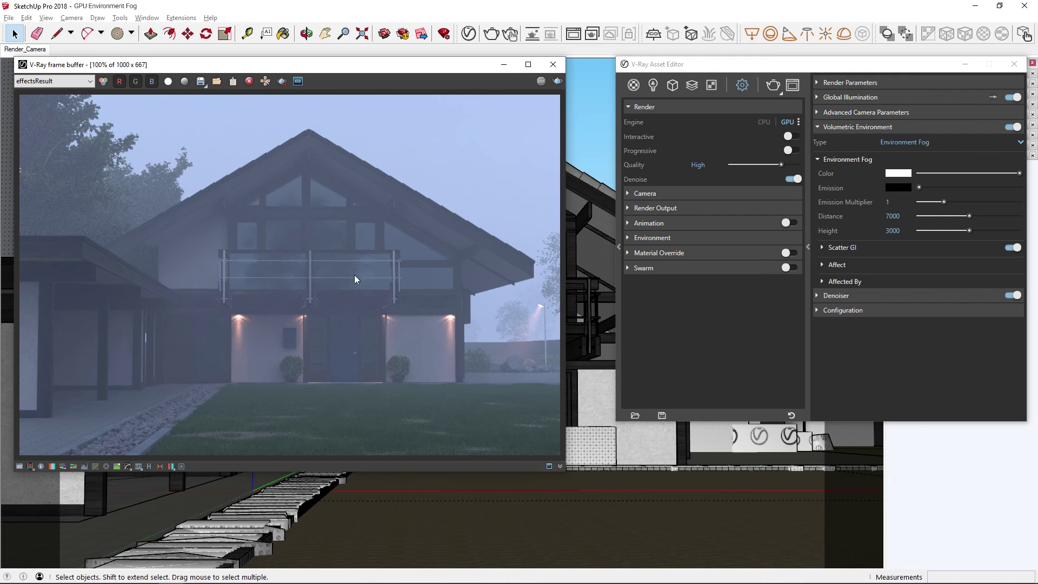
Enable the Exposure correction on the finished render with Exposure 0.25 and Contrast 0.12, and hide the corrections
click(19, 466)
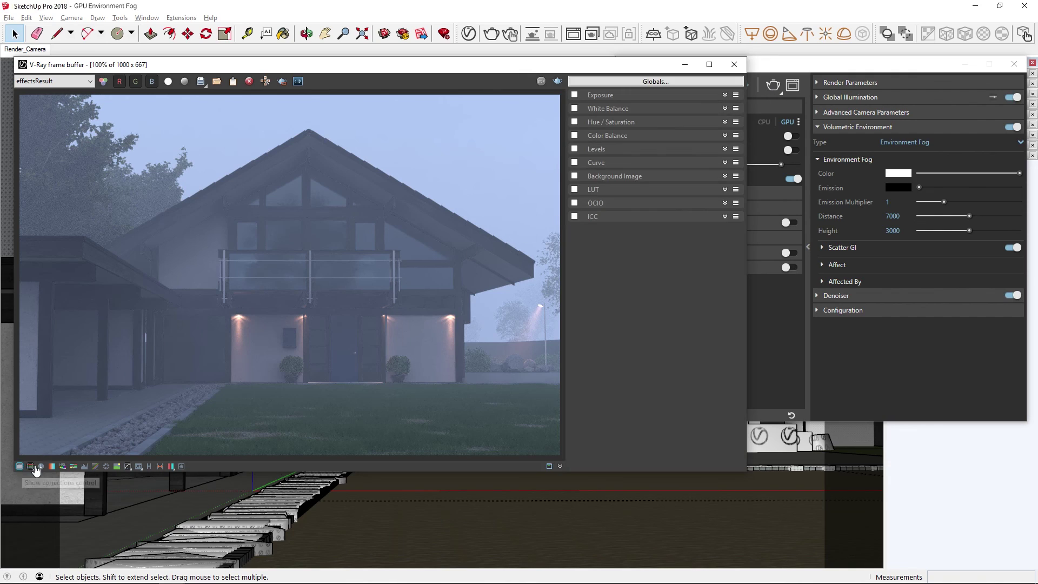
click(574, 95)
click(600, 96)
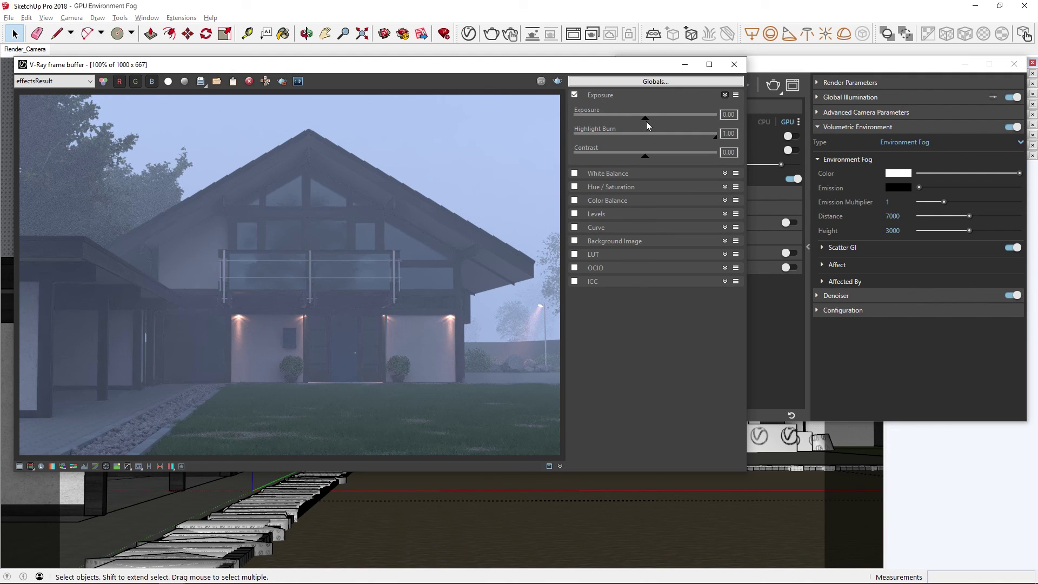
drag(644, 156, 650, 124)
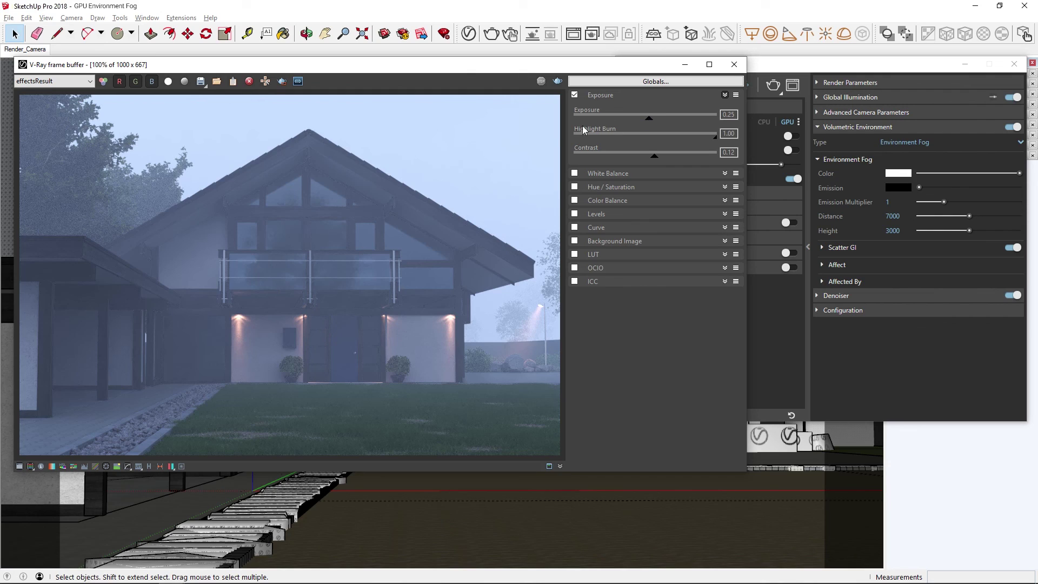
click(20, 465)
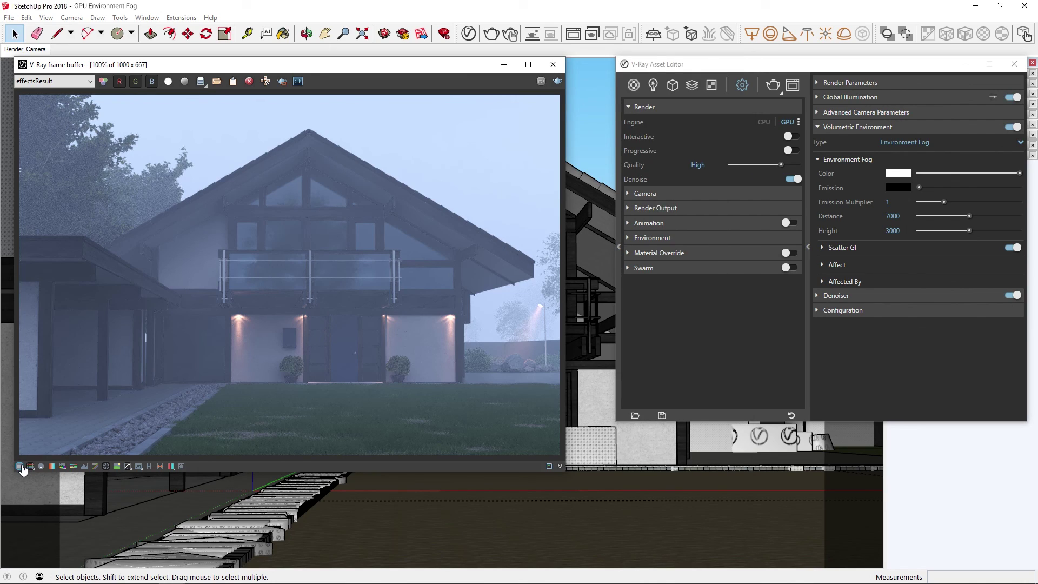